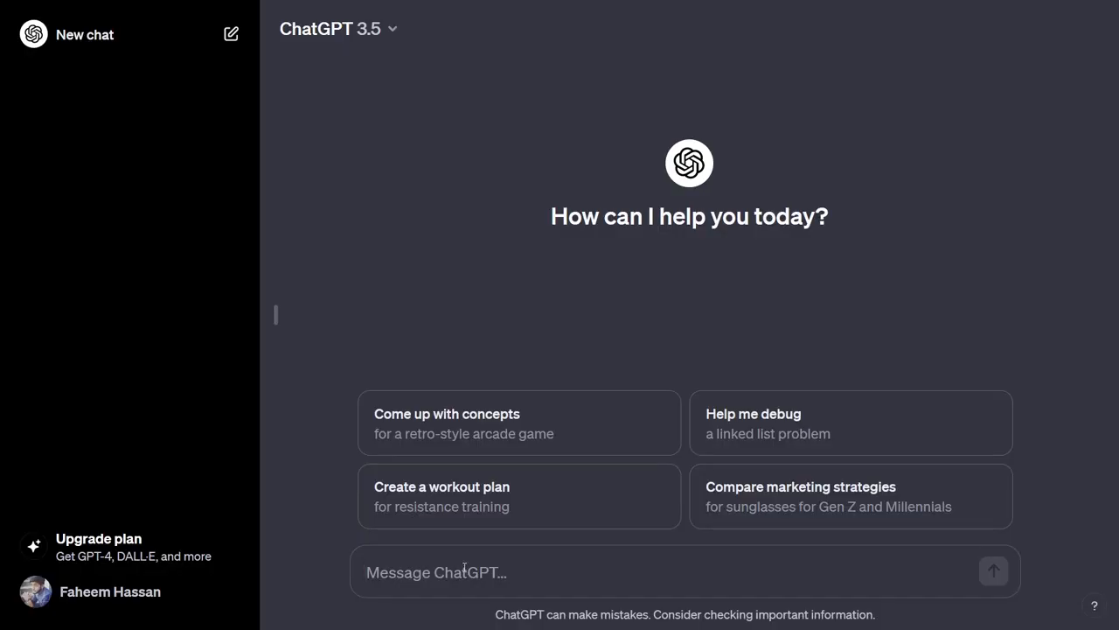
Step: Send a message stating that three named people like the colors blue, red and yellow respectively, ending with "Remember this"
text(Fahem)
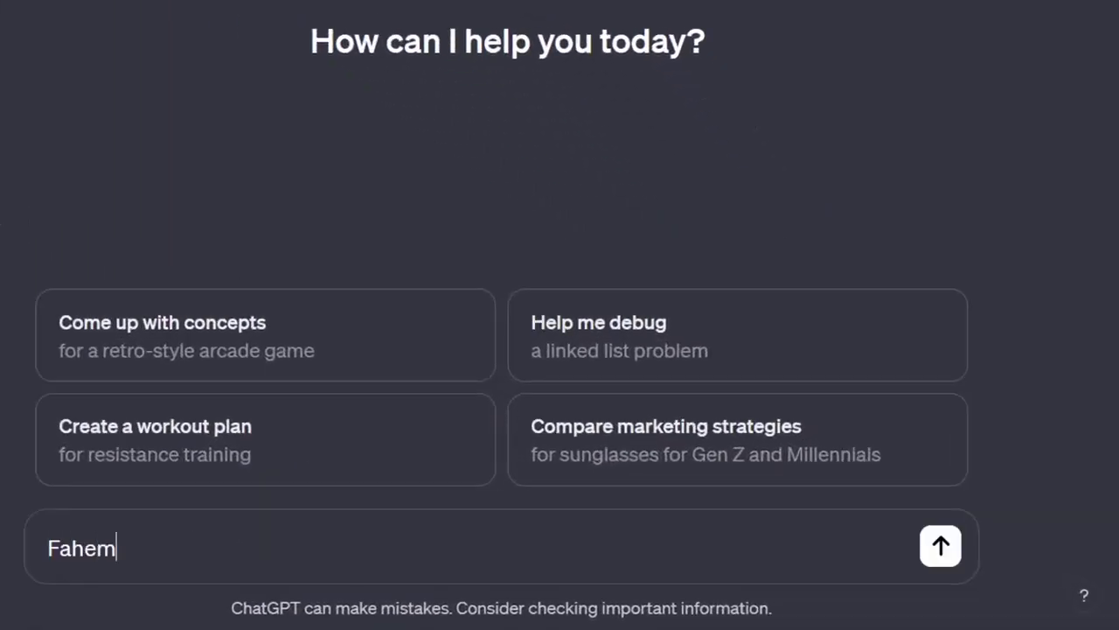
key(BackSpace)
text(em LIkes )
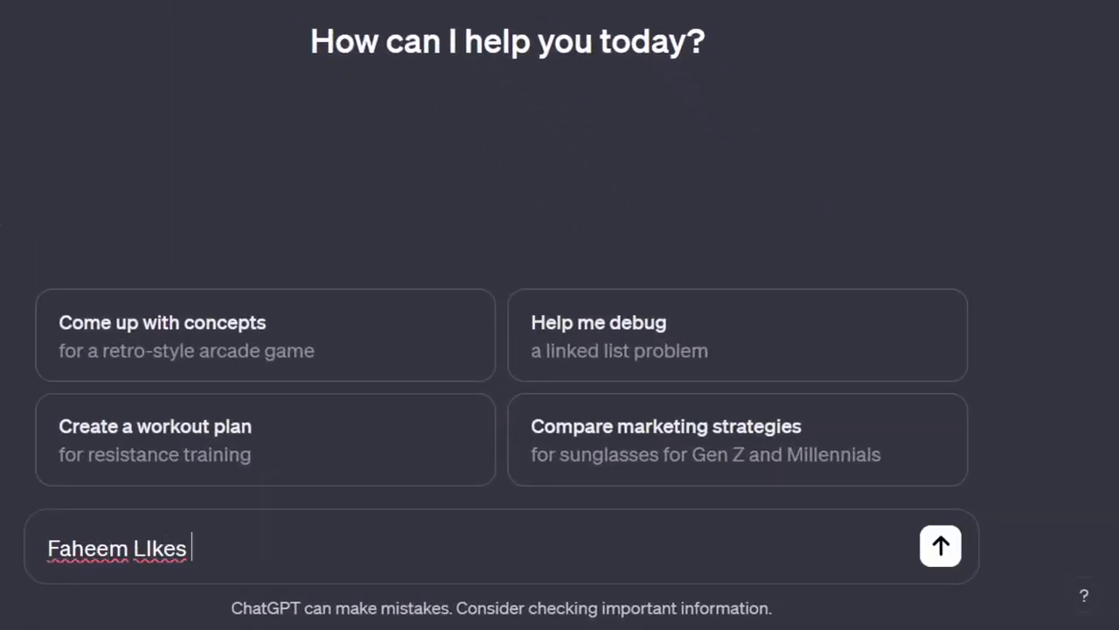
text(the color blu)
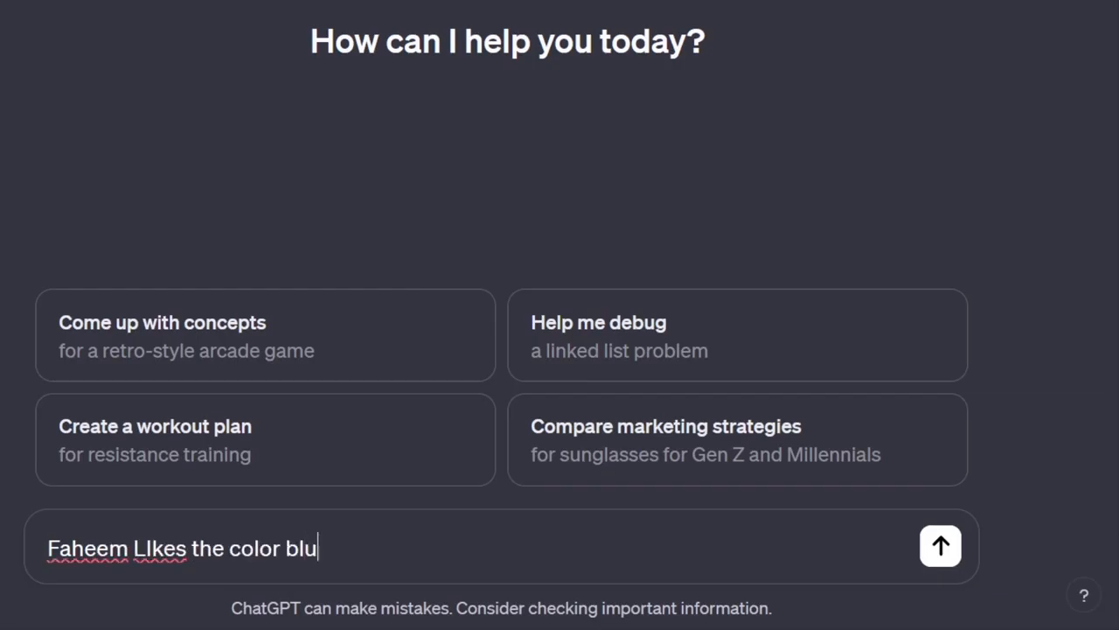
text(e, Noman )
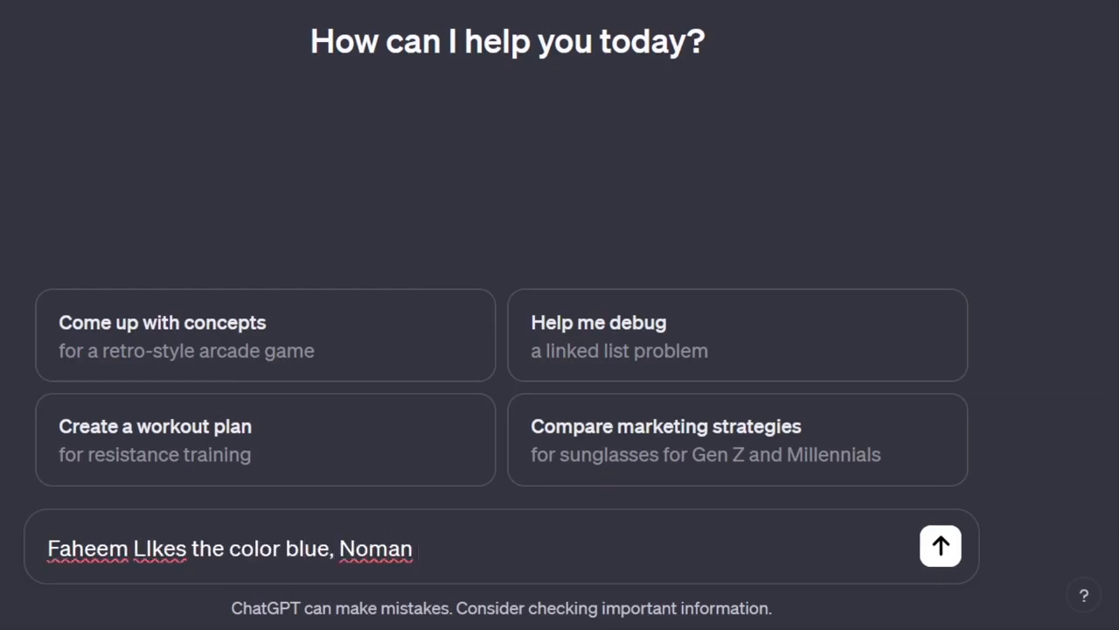
text(LIkes the color)
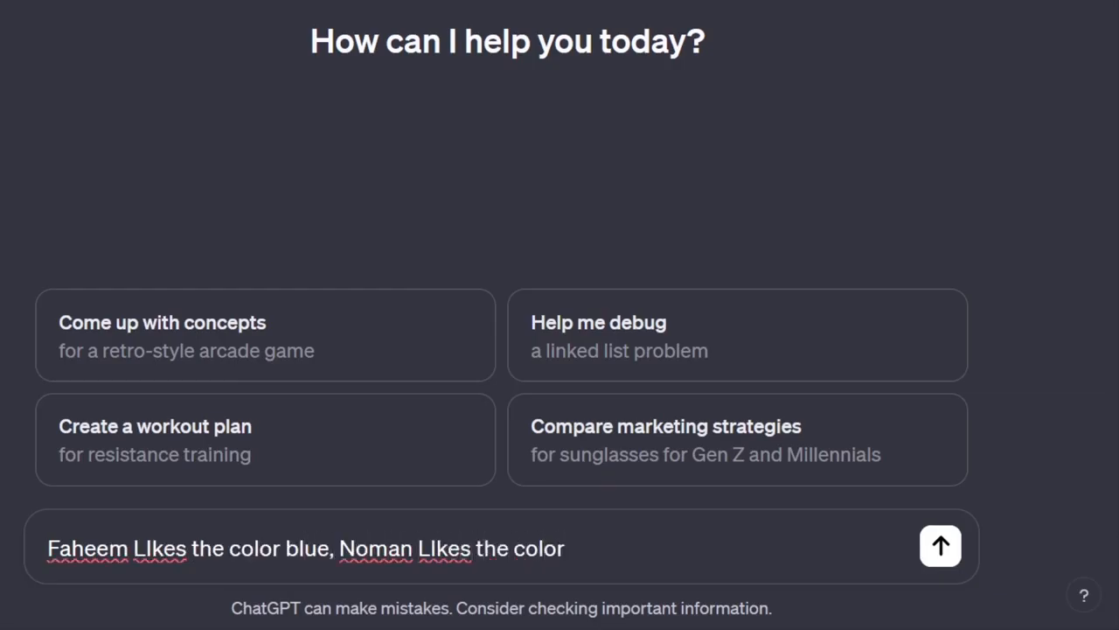
text( red, Ha)
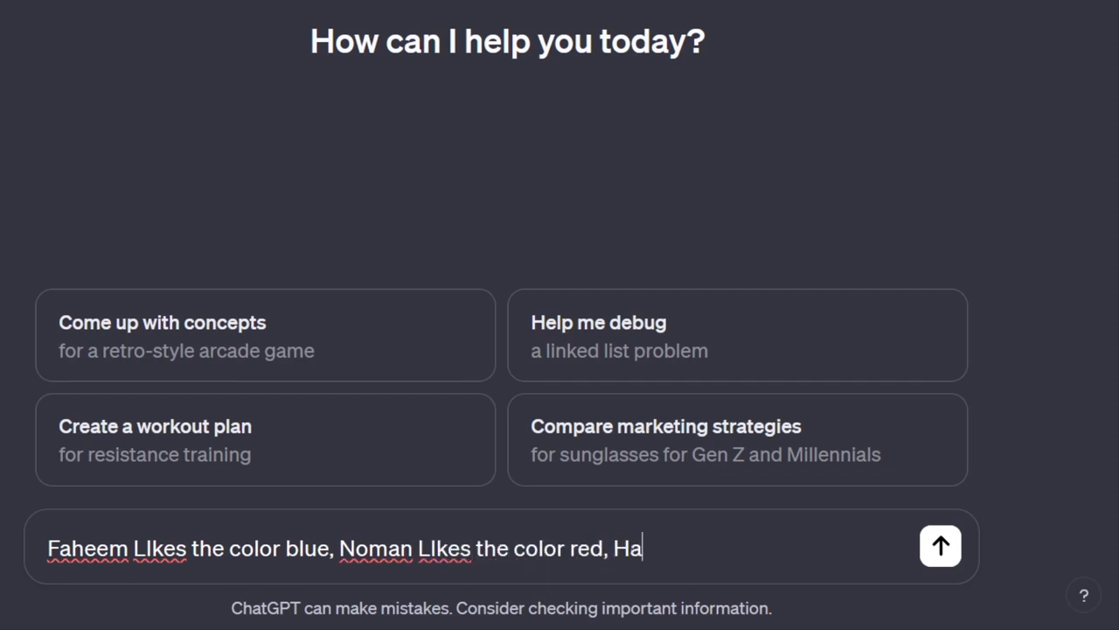
text(ssan likes )
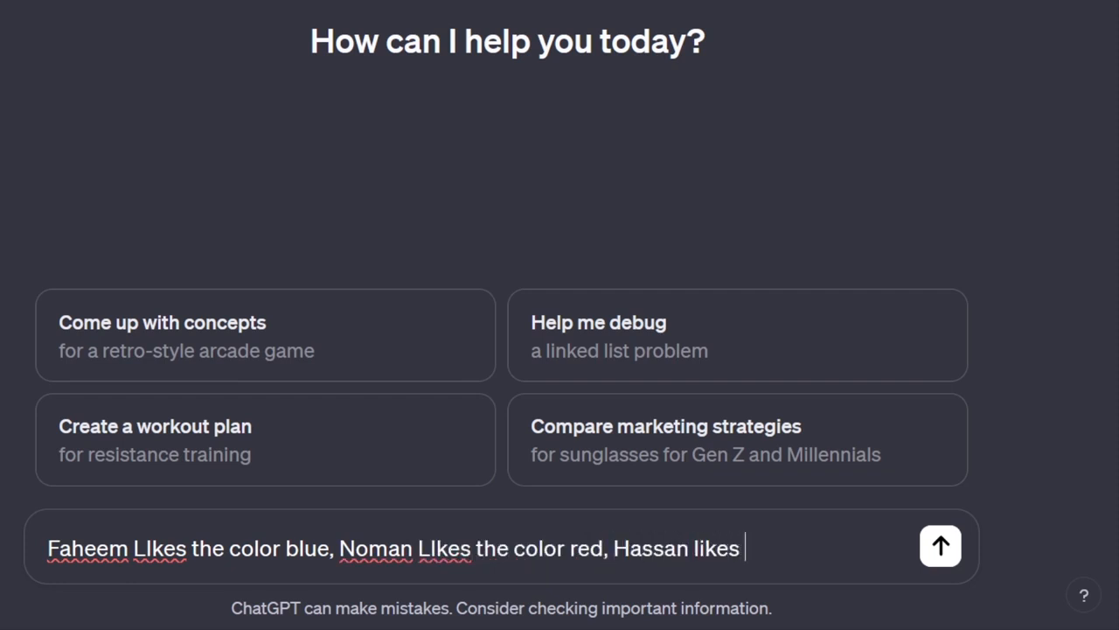
text(the color yello)
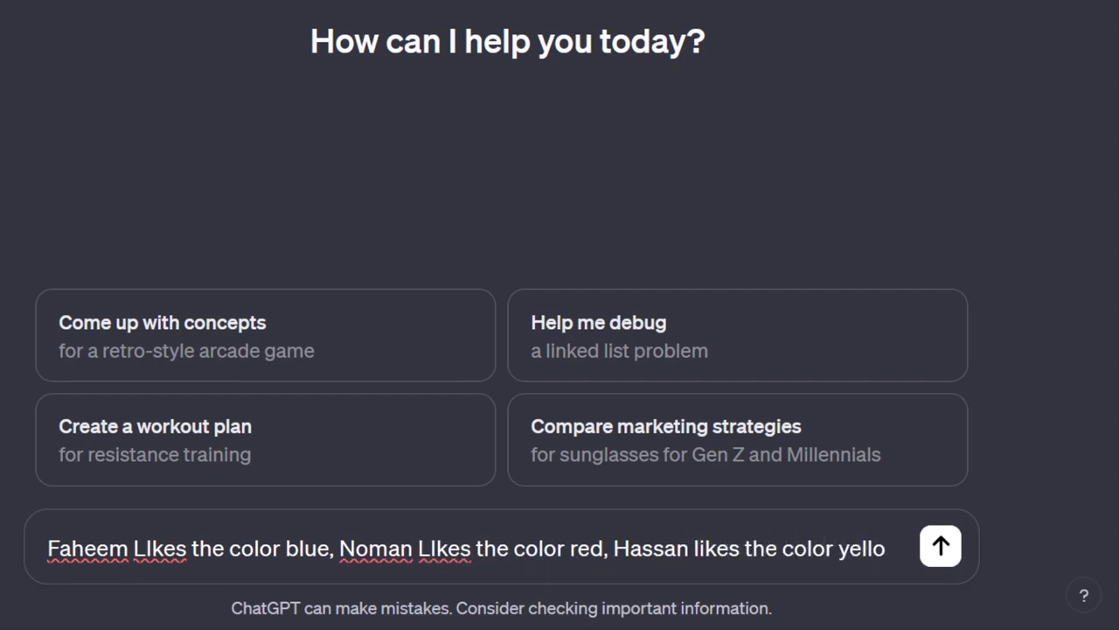
text(w Remem)
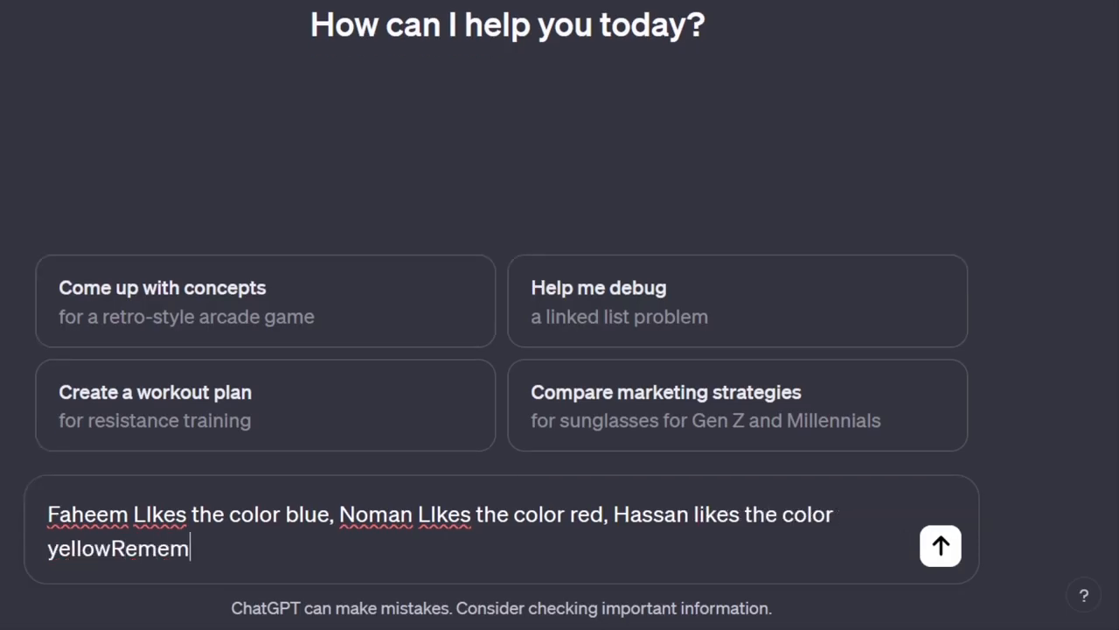
text(ber this)
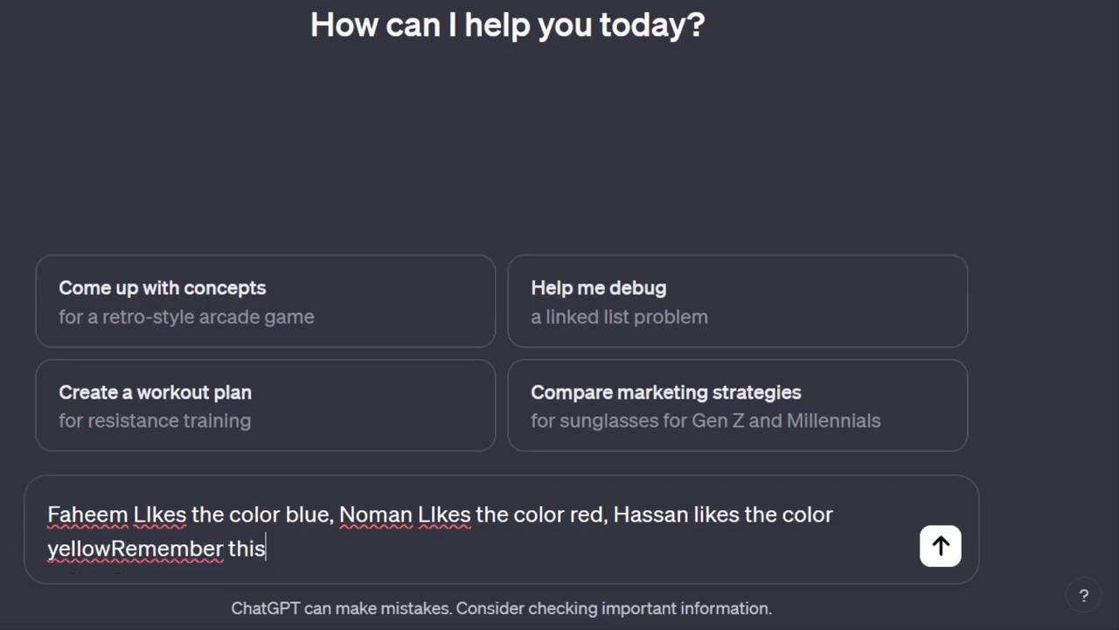
click(343, 559)
key(Return)
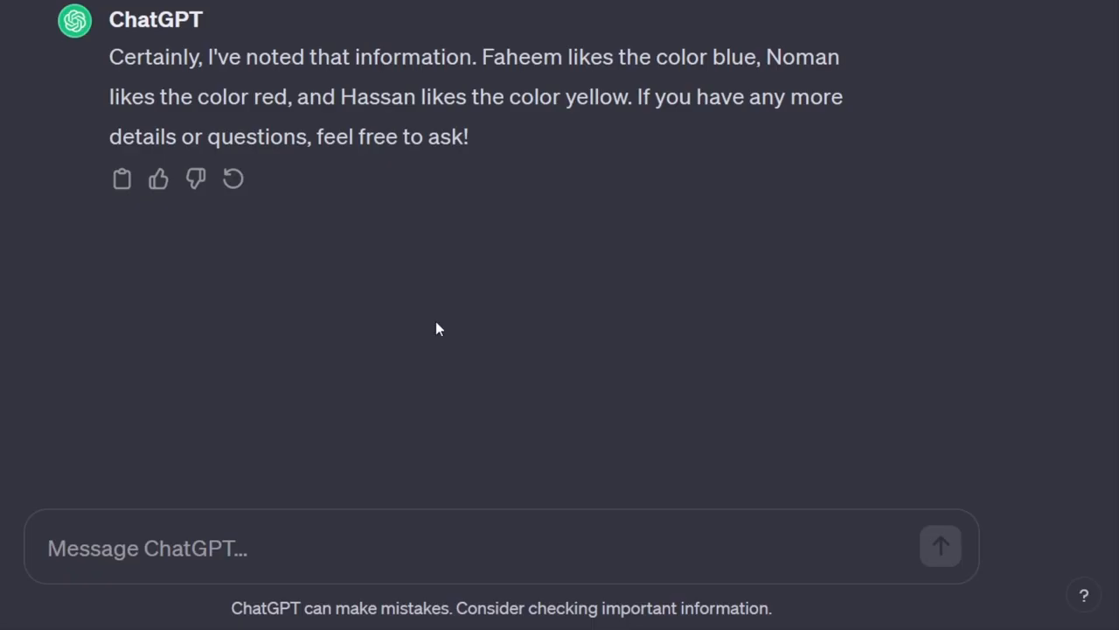
Step: Ask in the same chat what color the second named person likes and highlight the answer
click(196, 525)
text(What color do)
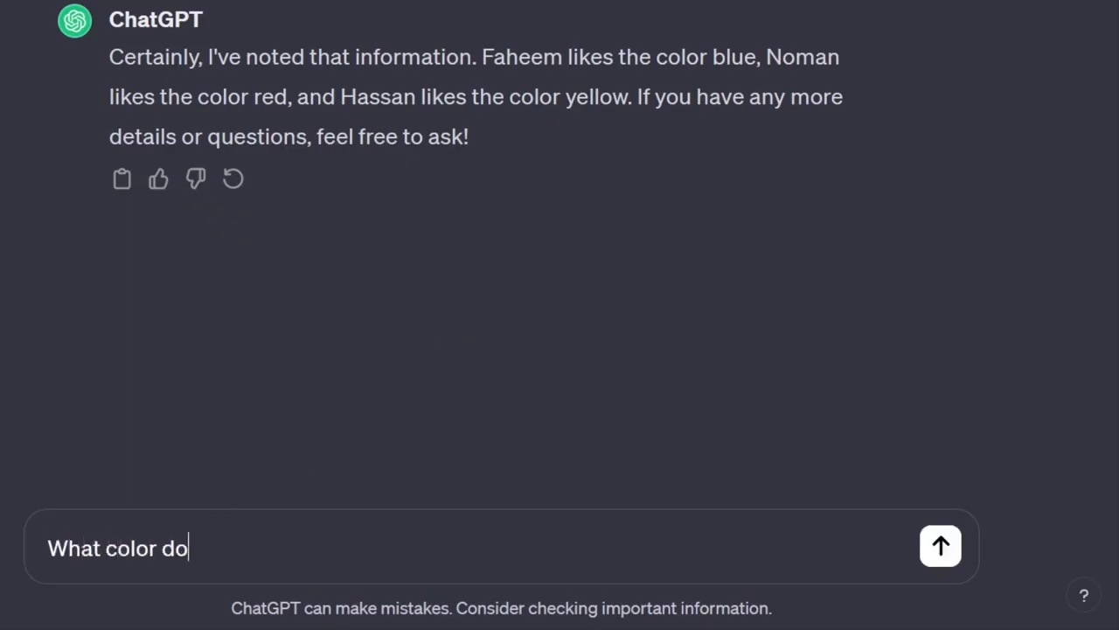
text(es noman Likes)
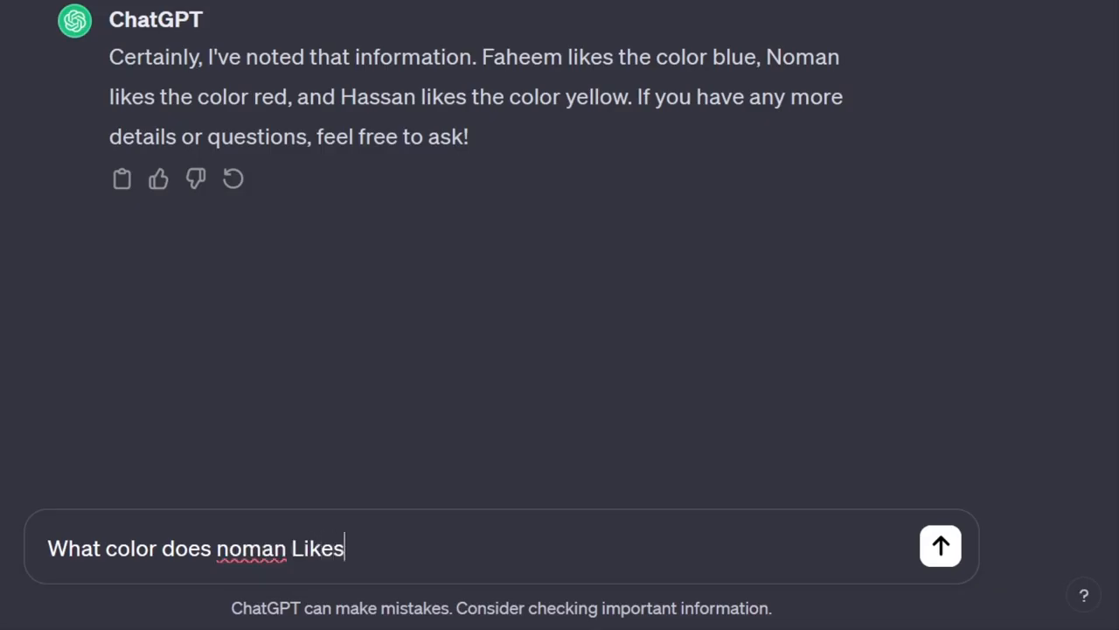
key(Return)
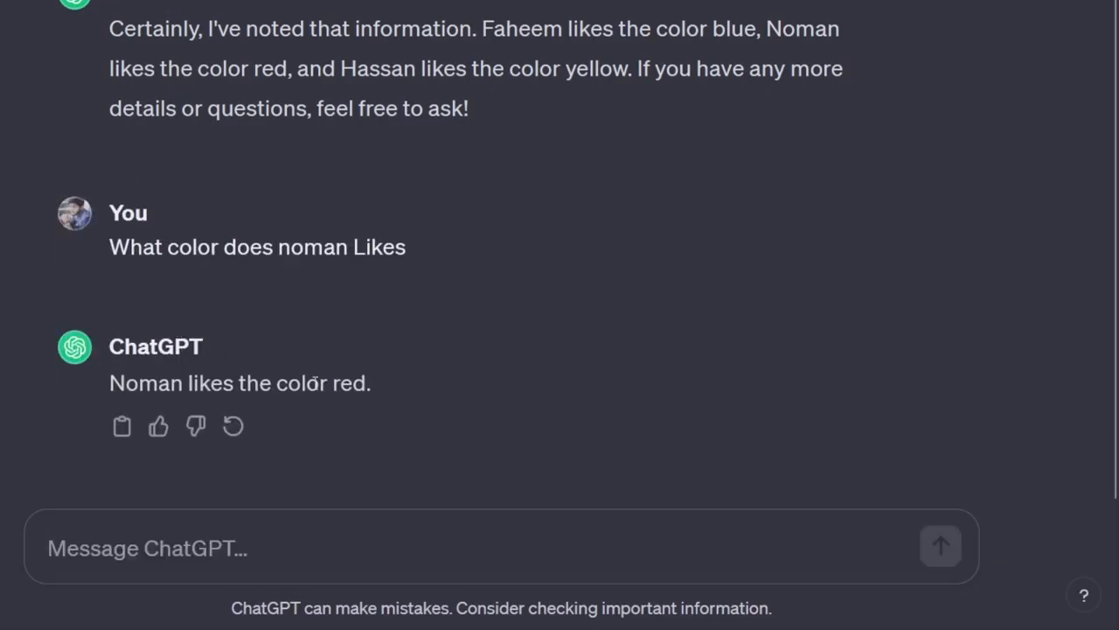
drag(372, 382, 127, 382)
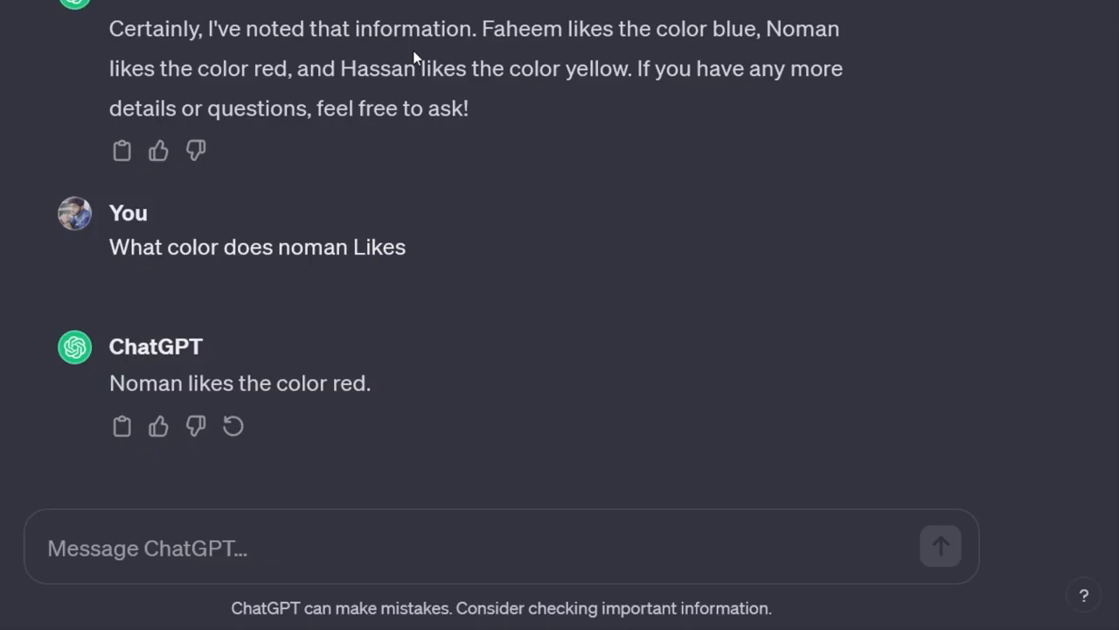
Step: Send the request "Give me list of colors that peoples likes in the form of table" and view the reply
click(294, 575)
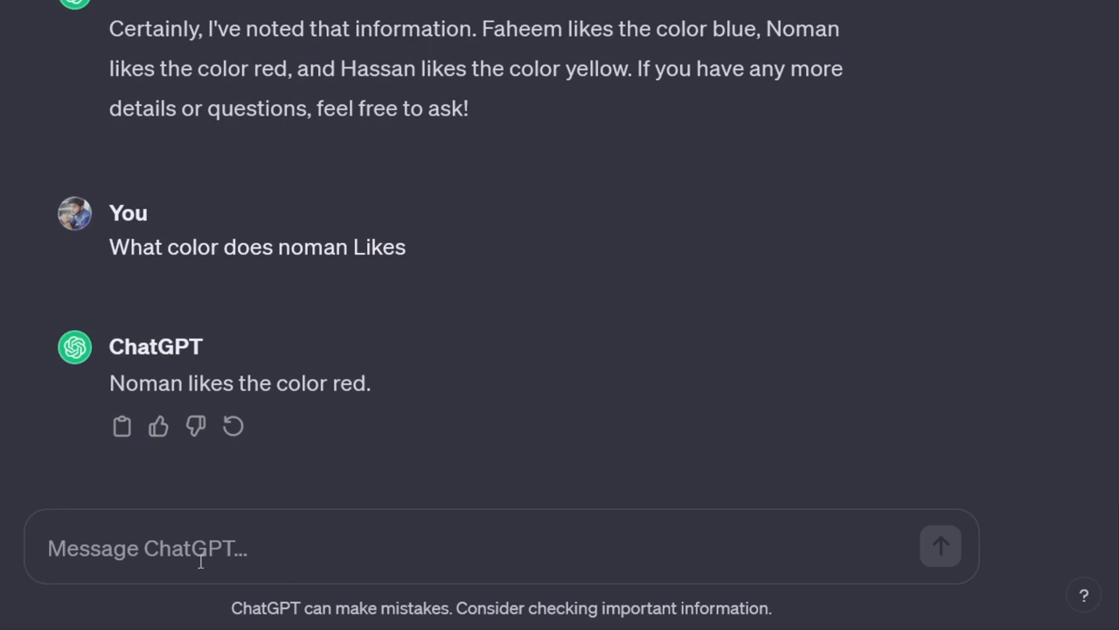
text(Give me list )
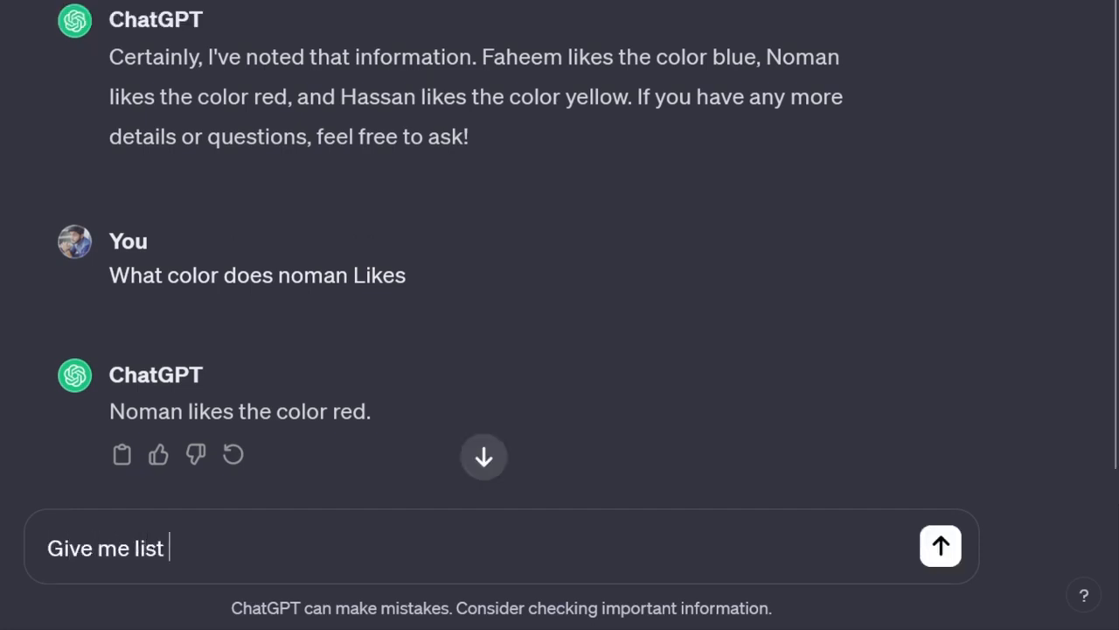
text(of co)
key(BackSpace)
key(BackSpace)
text(of colors that peo)
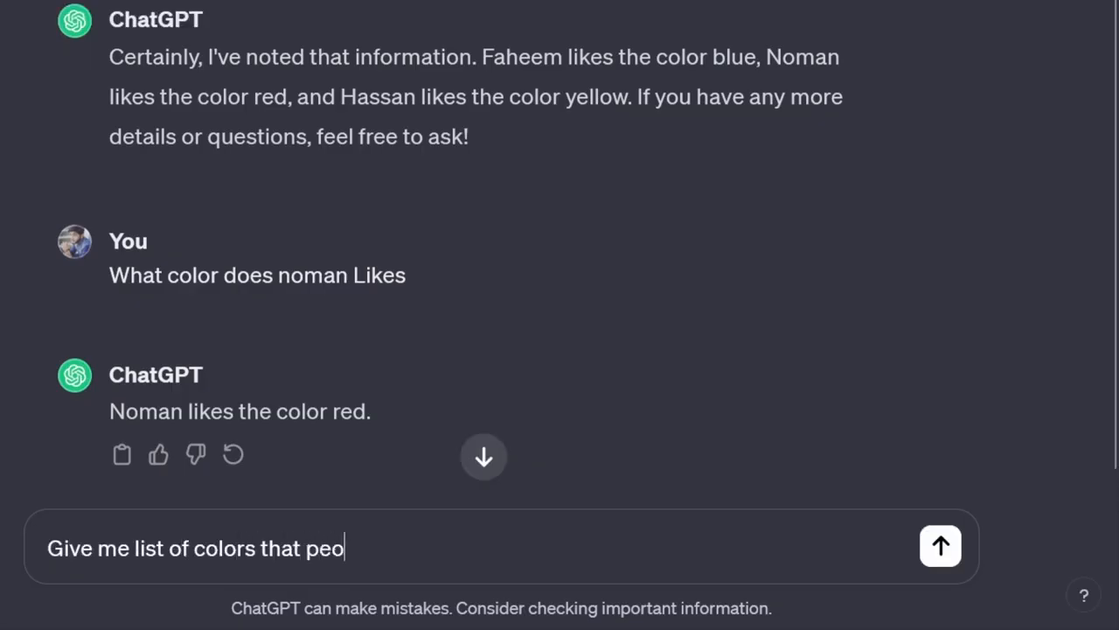
text(ples likes in)
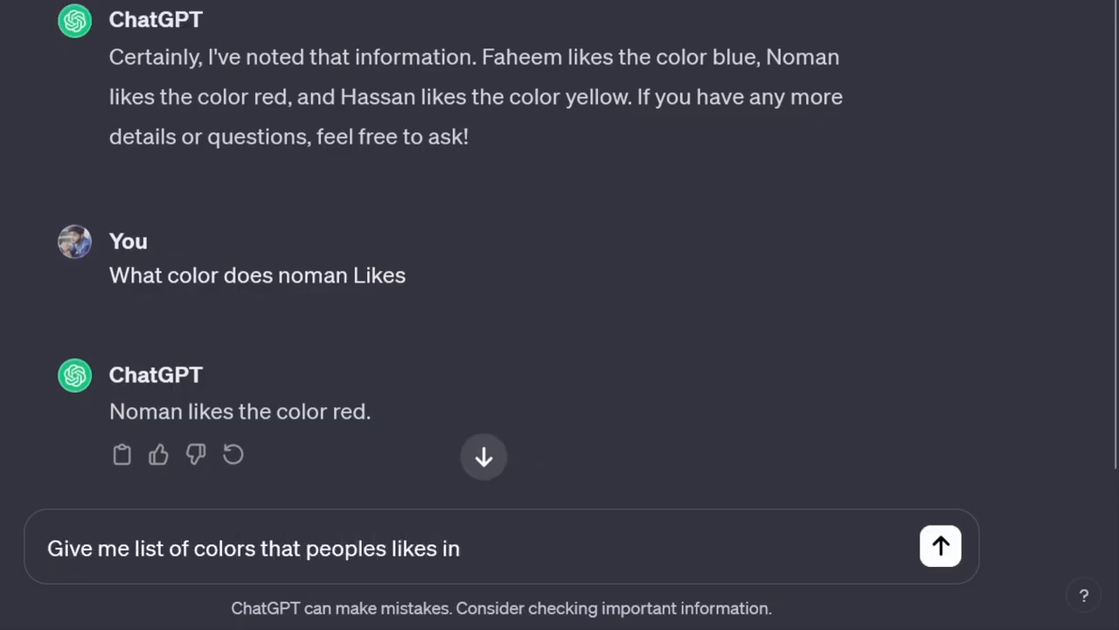
text( the for)
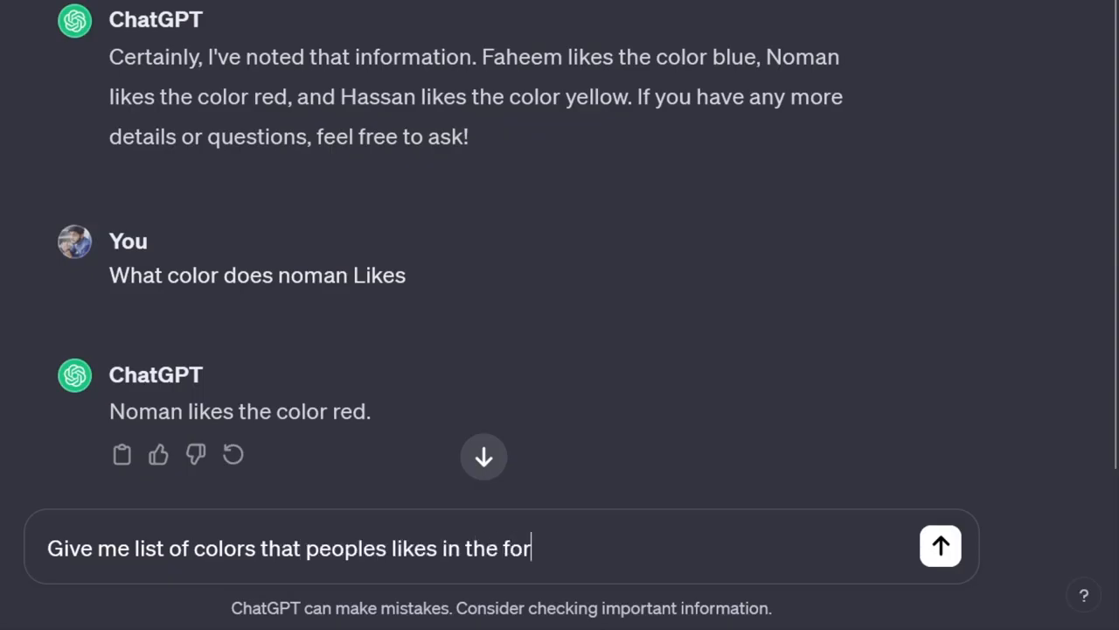
text(m of table)
key(Return)
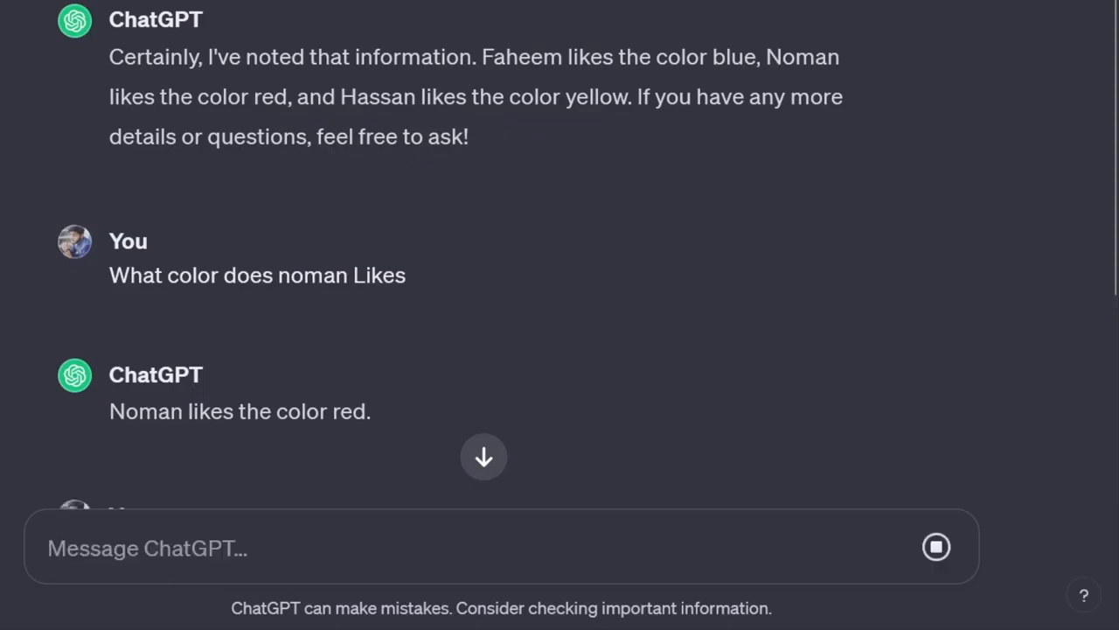
scroll(462, 149, down, 6)
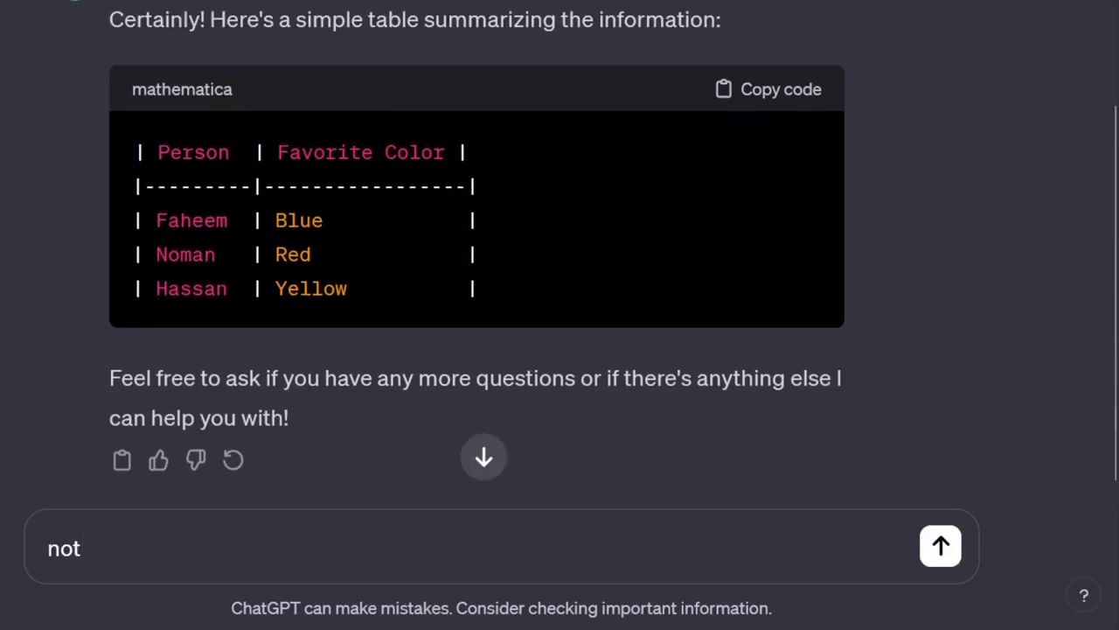
Step: Replace the draft with "Provide me the info in a beautiful table not like that you above provided me" and send it
key(BackSpace)
key(BackSpace)
key(BackSpace)
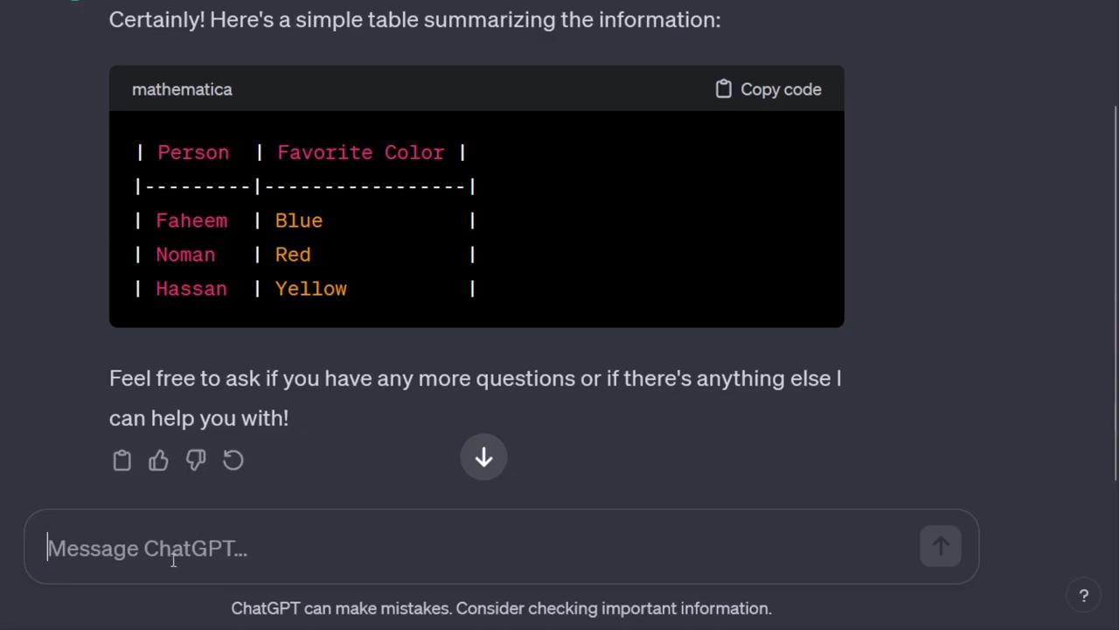
text(Provide)
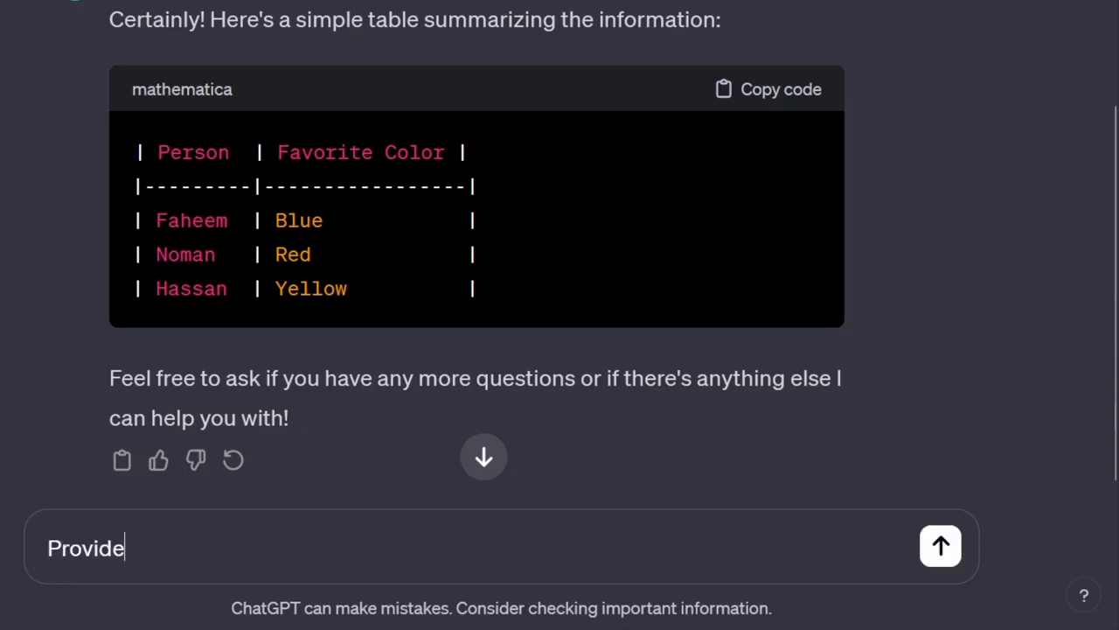
text( me the inf)
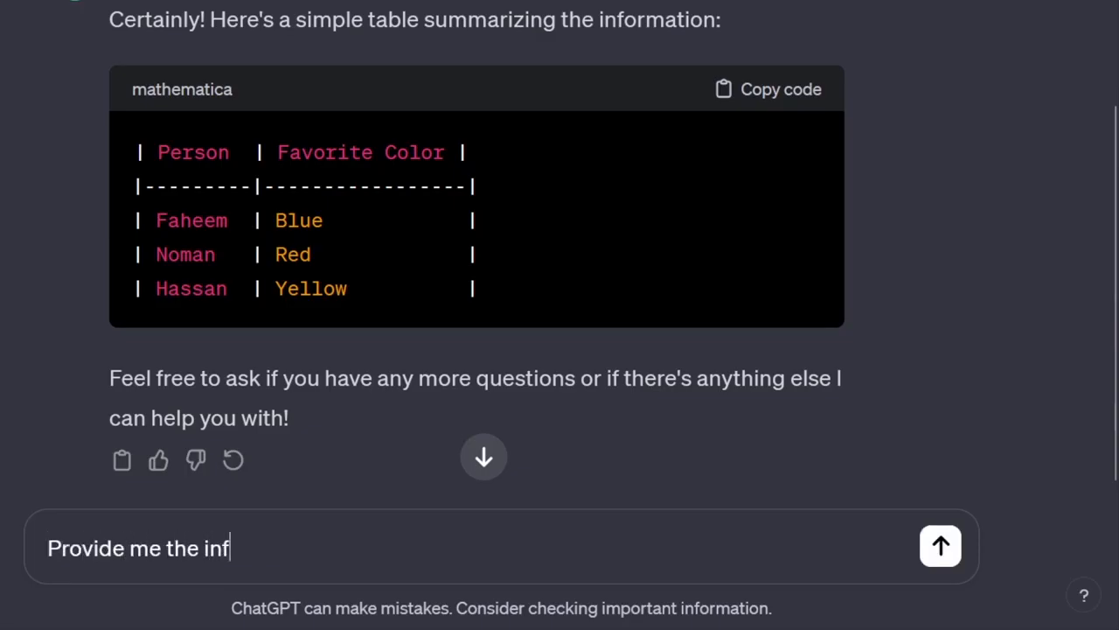
text(o in a beau)
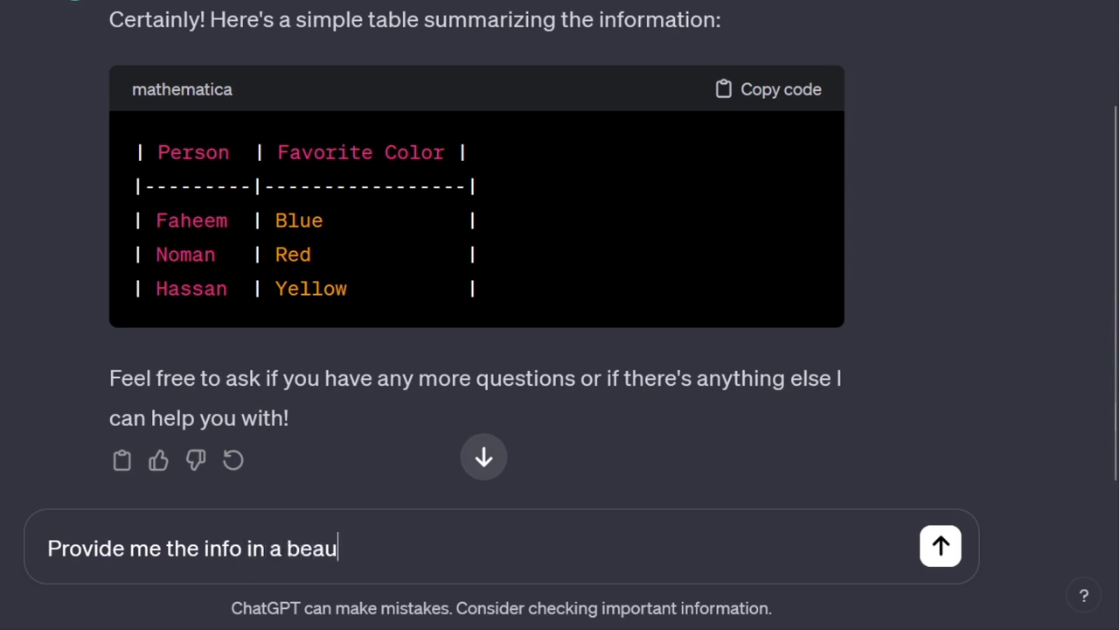
text(tiful table )
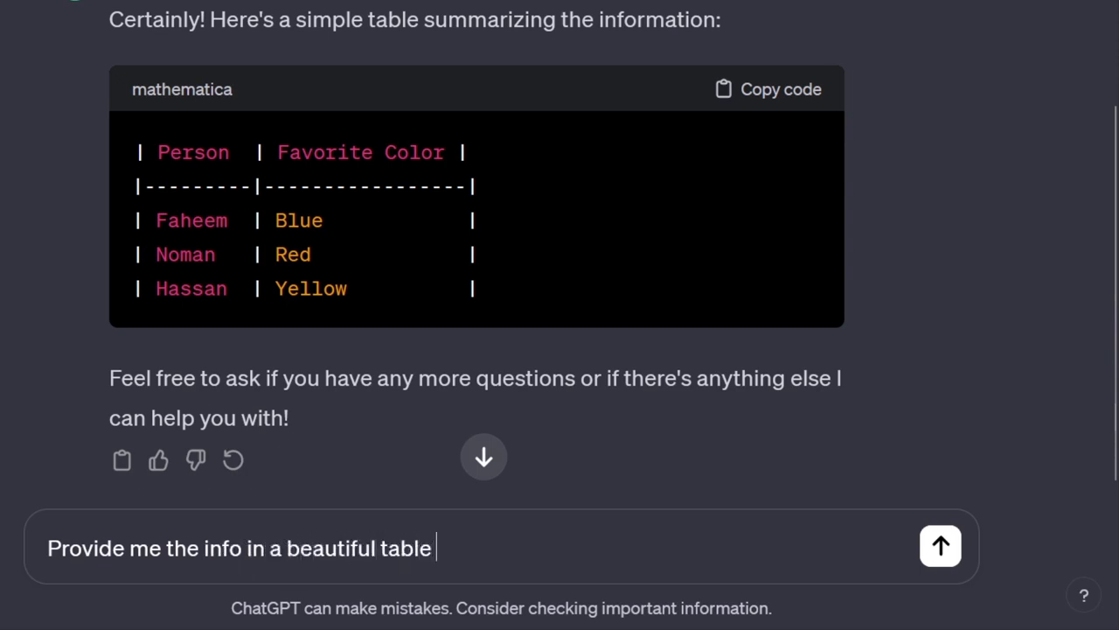
text(not like that )
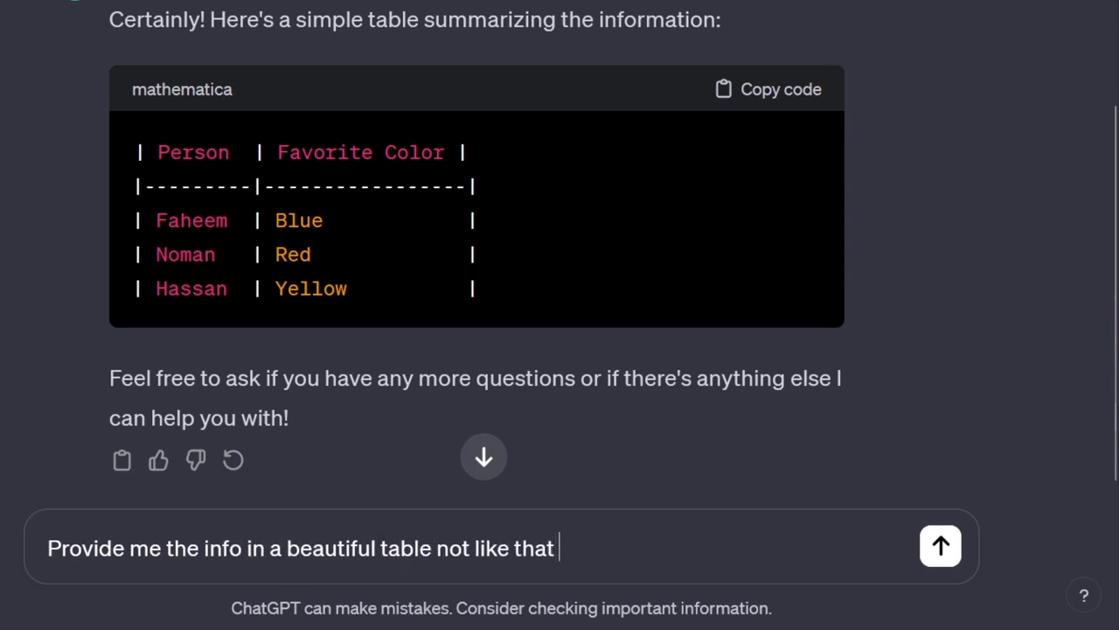
text(you above pro)
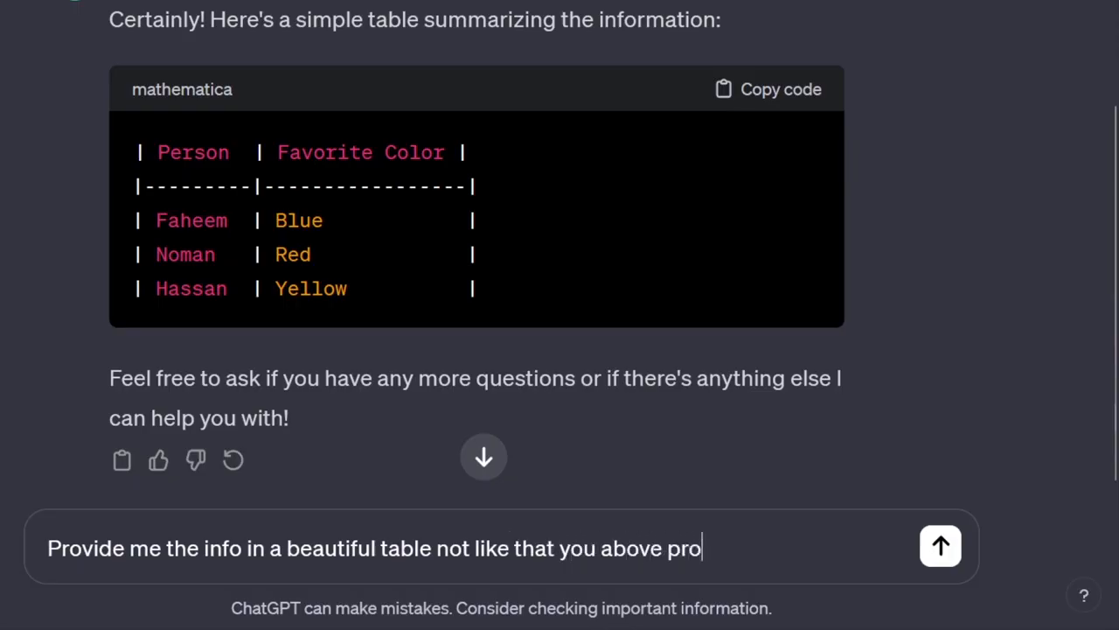
text(vided me)
key(Return)
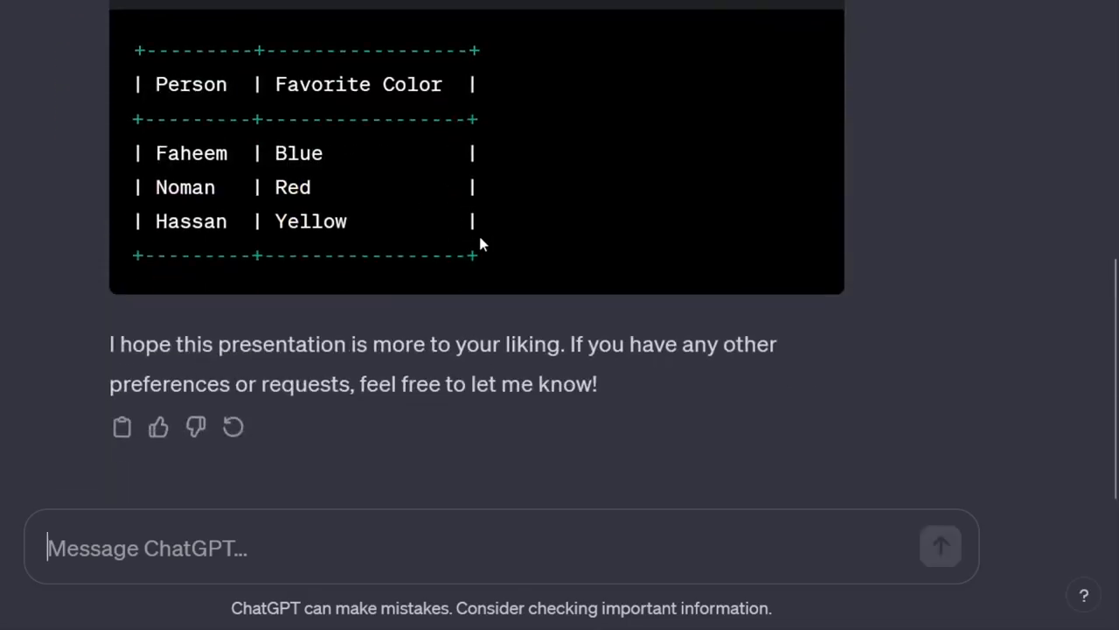
drag(480, 245, 114, 40)
click(120, 48)
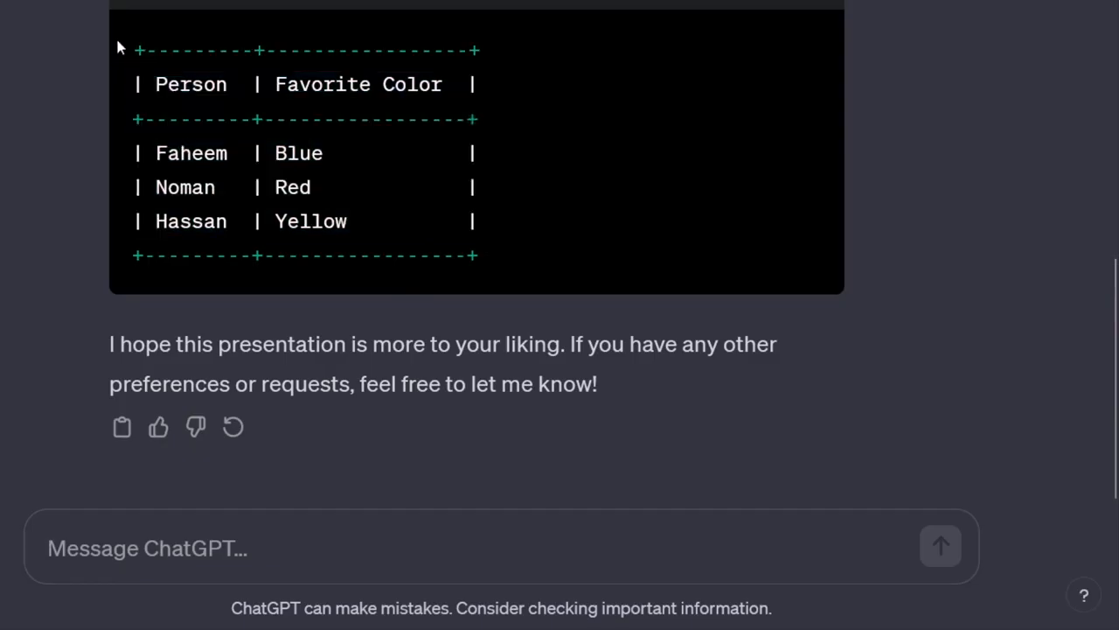